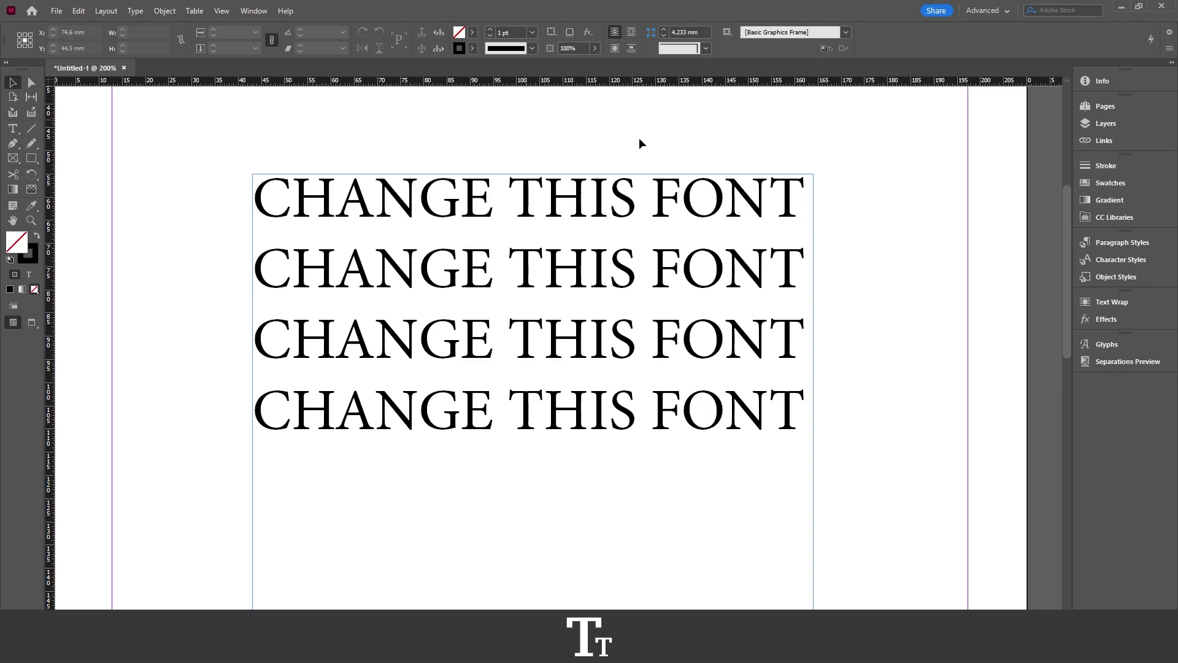
- Select all the 'CHANGE THIS FONT' text to inspect it, then deselect the frame
{"action": "double_click", "coordinate": [750, 316]}
{"action": "key", "text": "ctrl+a"}
{"action": "left_click", "coordinate": [702, 327]}
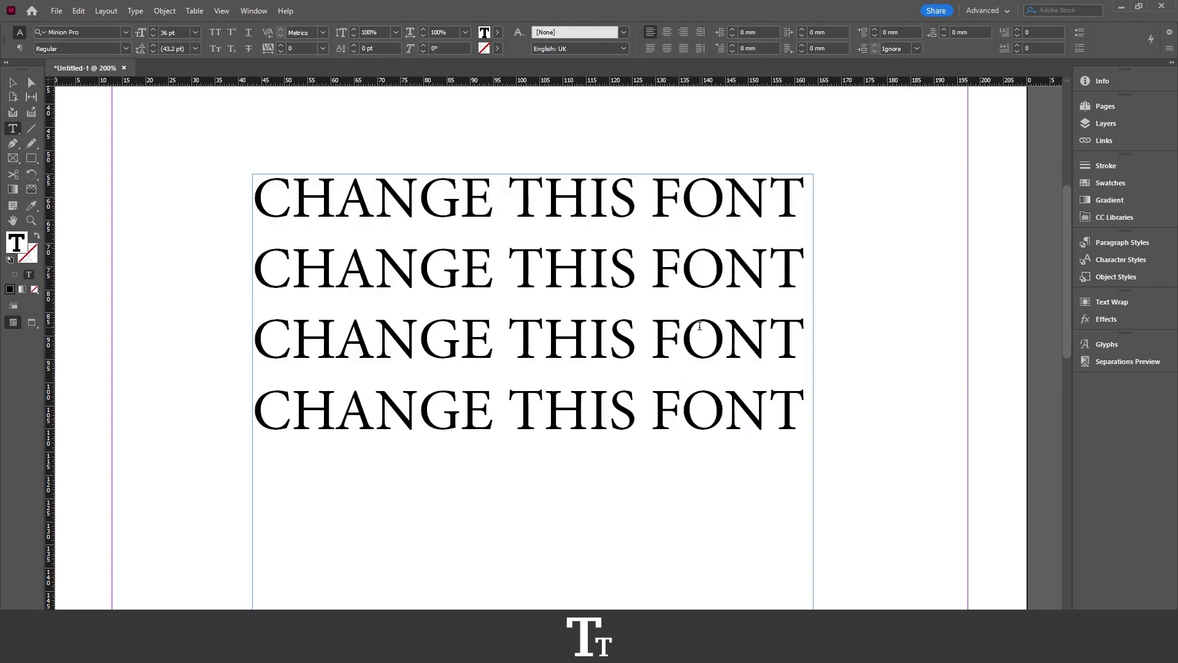
{"action": "key", "text": "ctrl+a"}
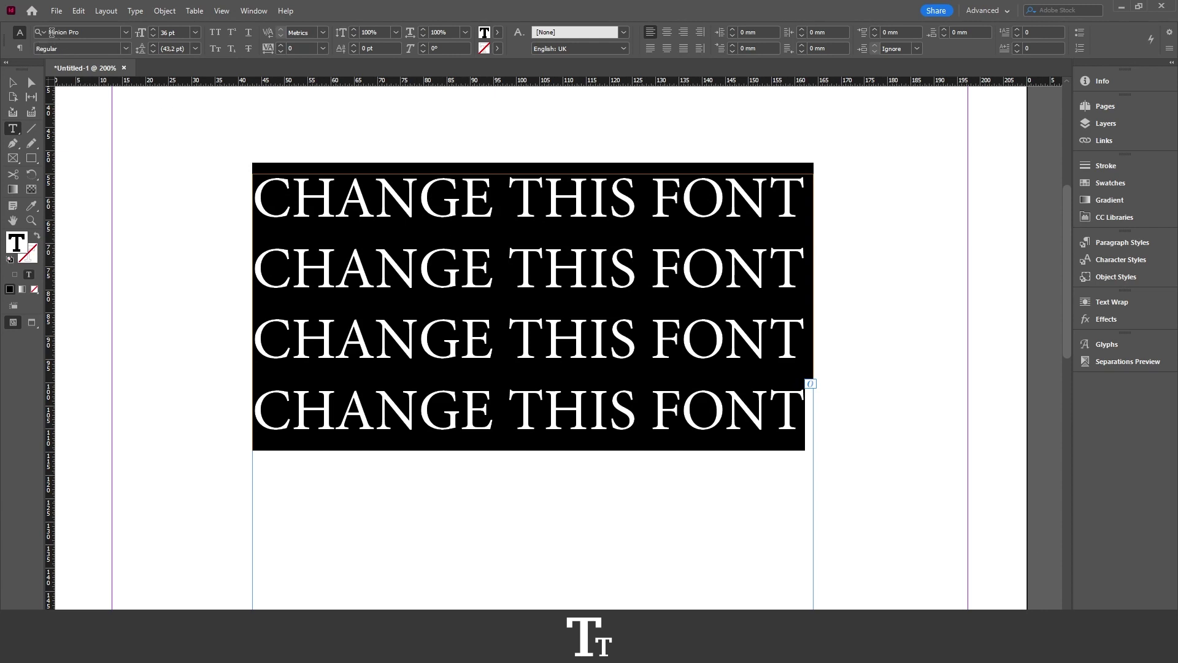
{"action": "key", "text": "Escape"}
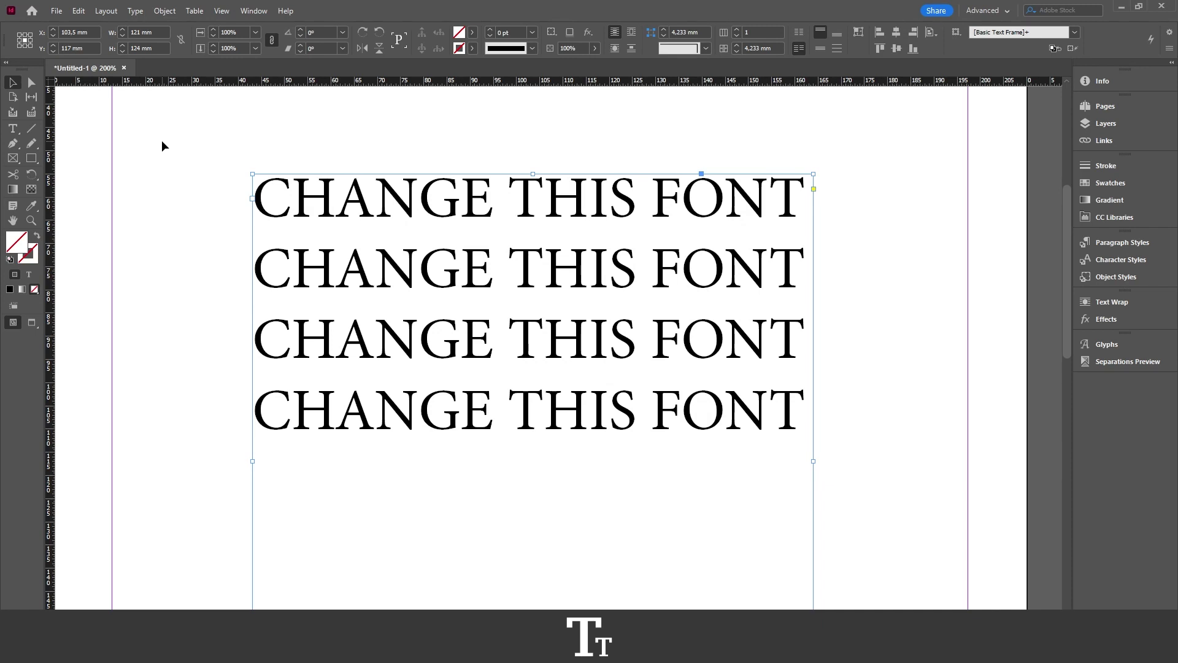
{"action": "key", "text": "ctrl+minus"}
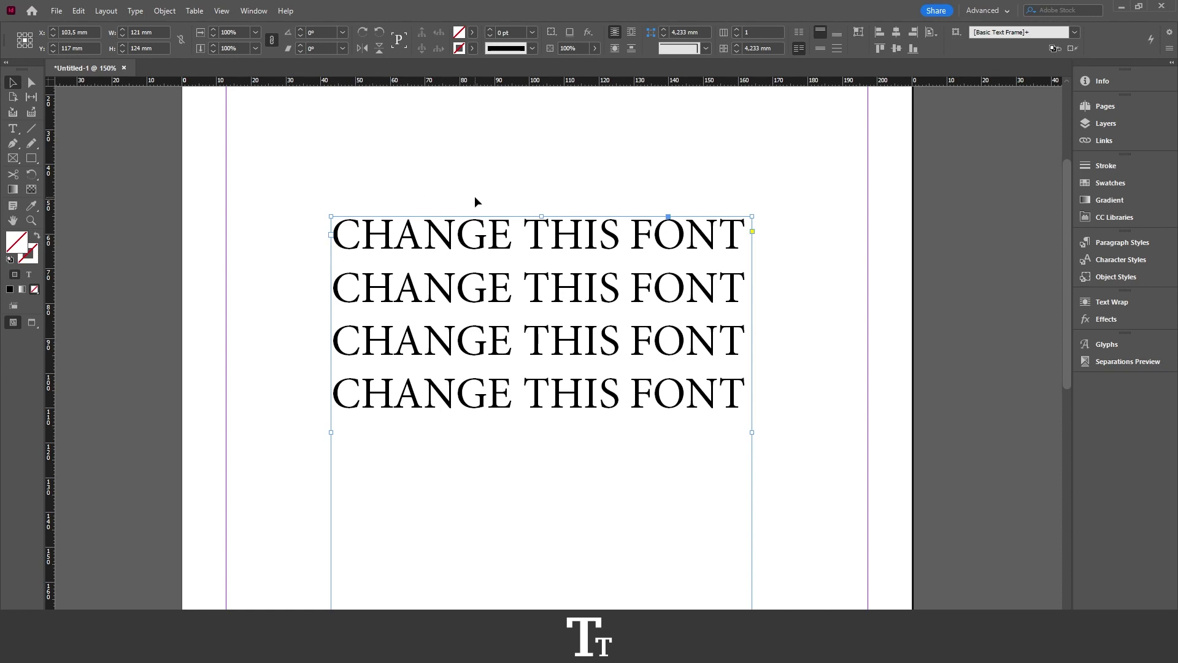
{"action": "left_click", "coordinate": [811, 472]}
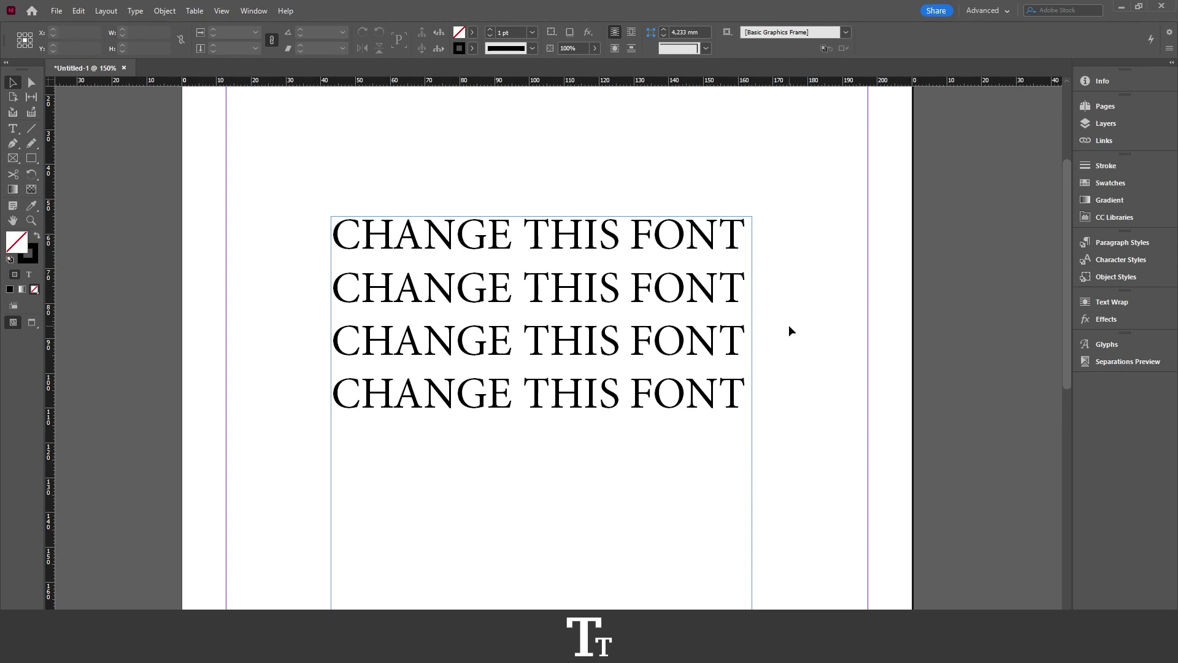
- Bring up Find/Replace Font and select Minion Pro Regular, with the dialog moved off the text
{"action": "left_click", "coordinate": [137, 11]}
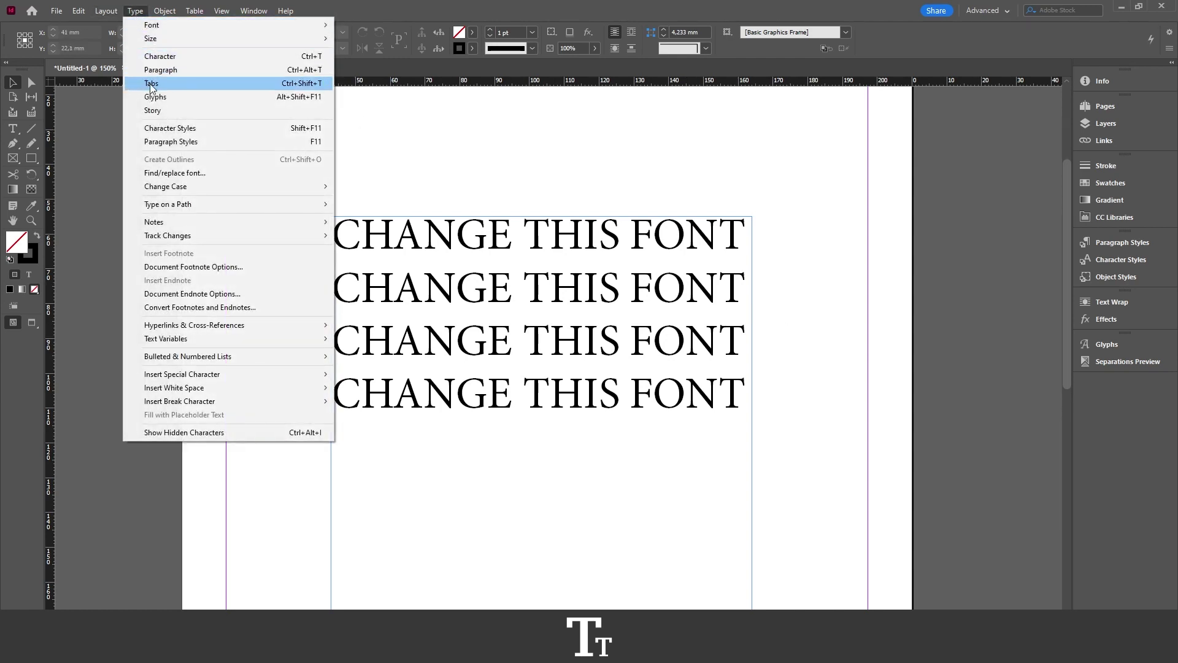
{"action": "left_click", "coordinate": [215, 174]}
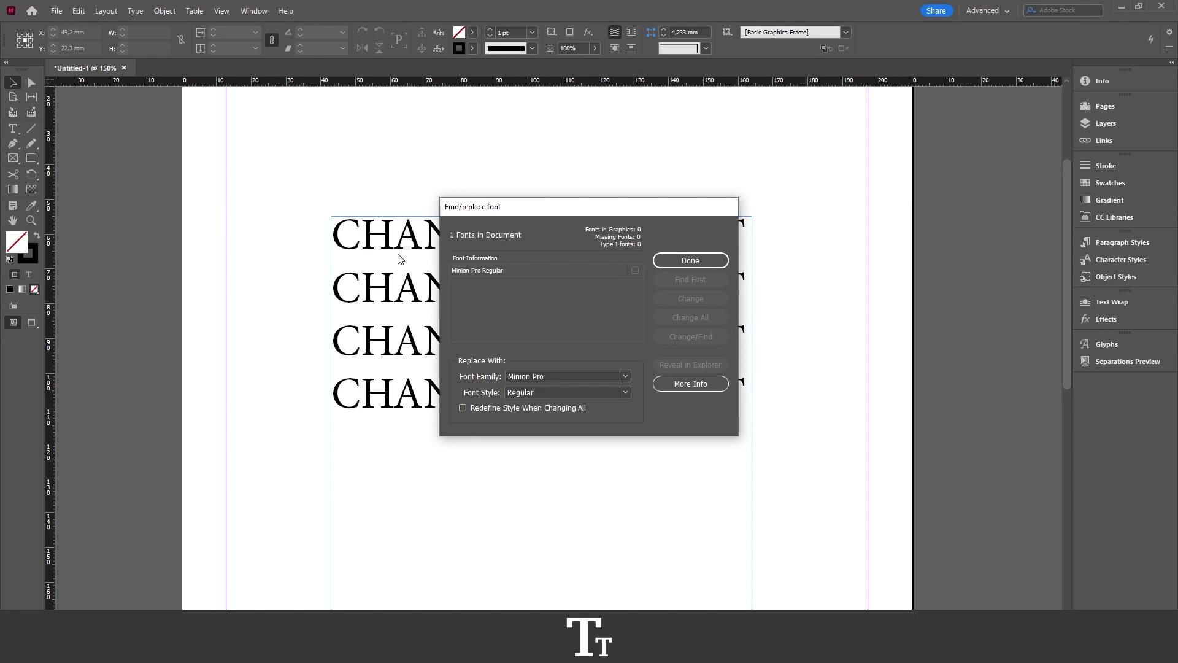
{"action": "left_click_drag", "start_coordinate": [567, 212], "coordinate": [677, 178]}
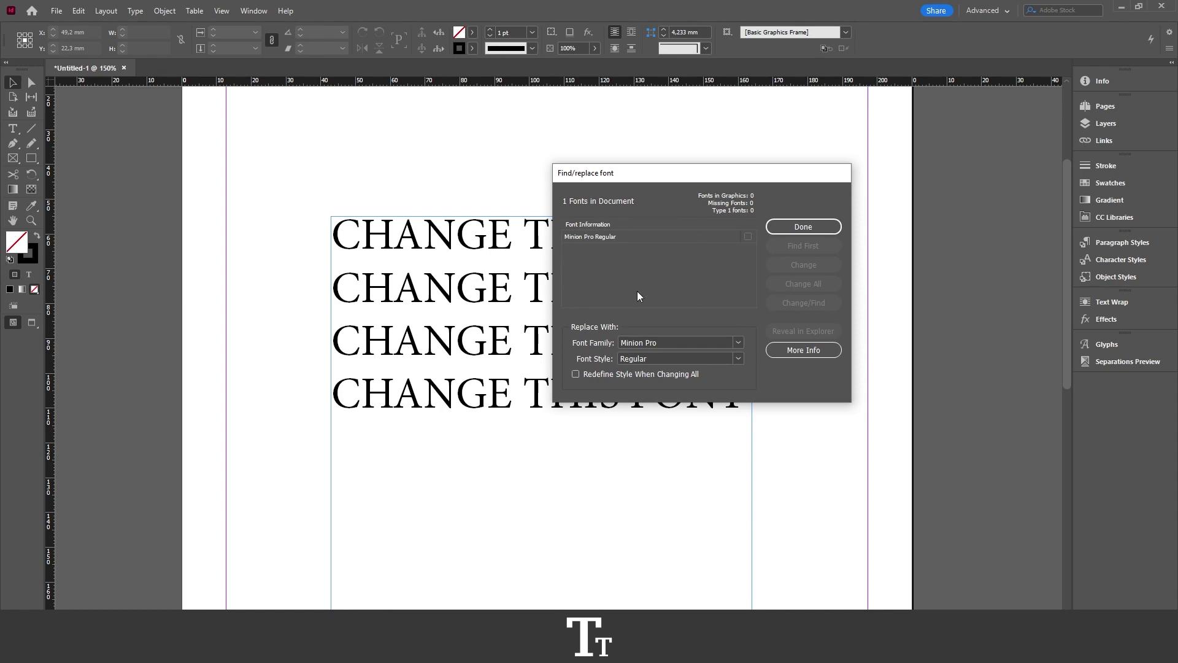
{"action": "left_click", "coordinate": [590, 237]}
{"action": "left_click_drag", "start_coordinate": [603, 175], "coordinate": [773, 172]}
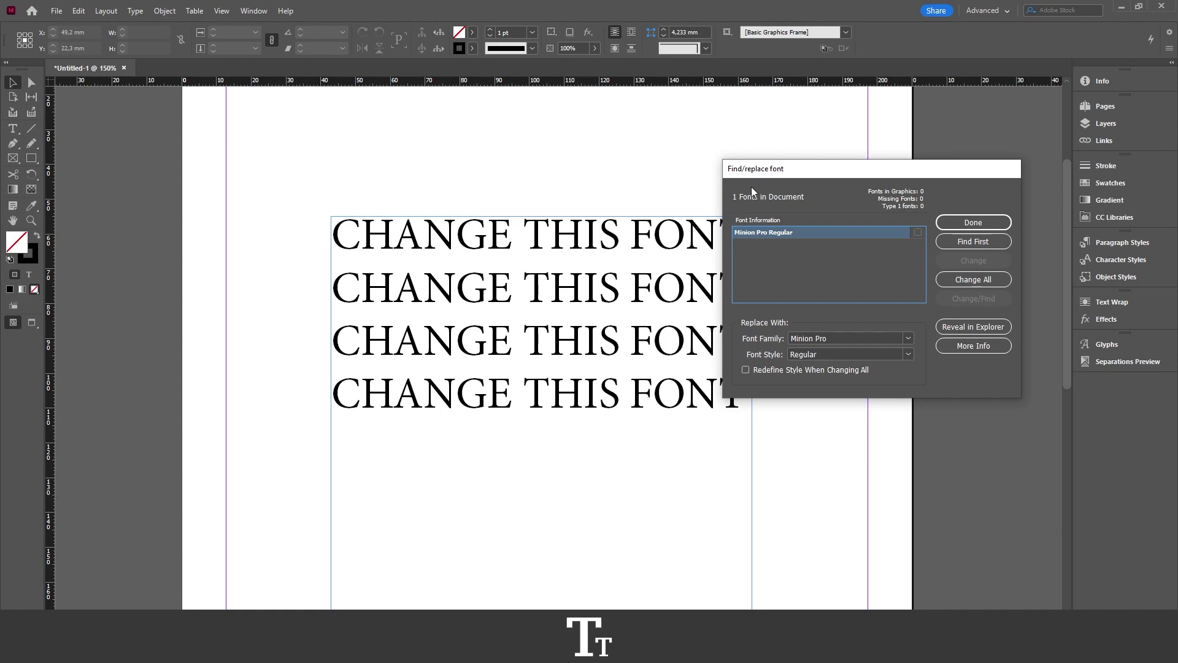
{"action": "left_click_drag", "start_coordinate": [757, 172], "coordinate": [738, 176]}
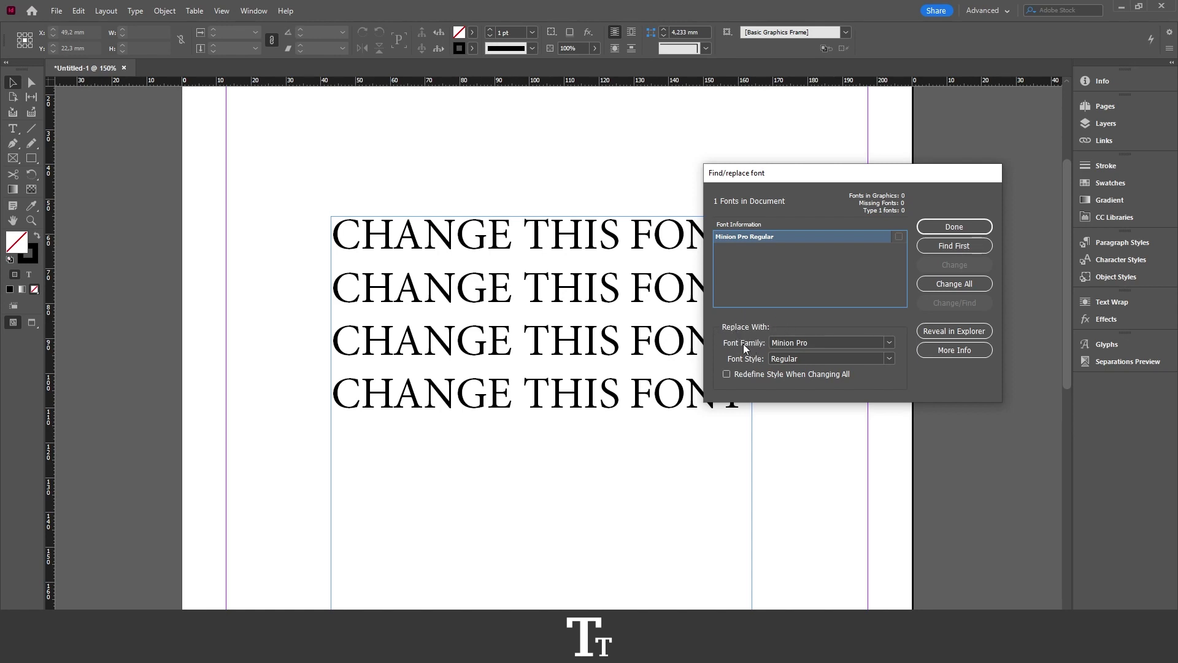
- Set the replacement font to Helvetica family with Bold style
{"action": "left_click", "coordinate": [890, 345]}
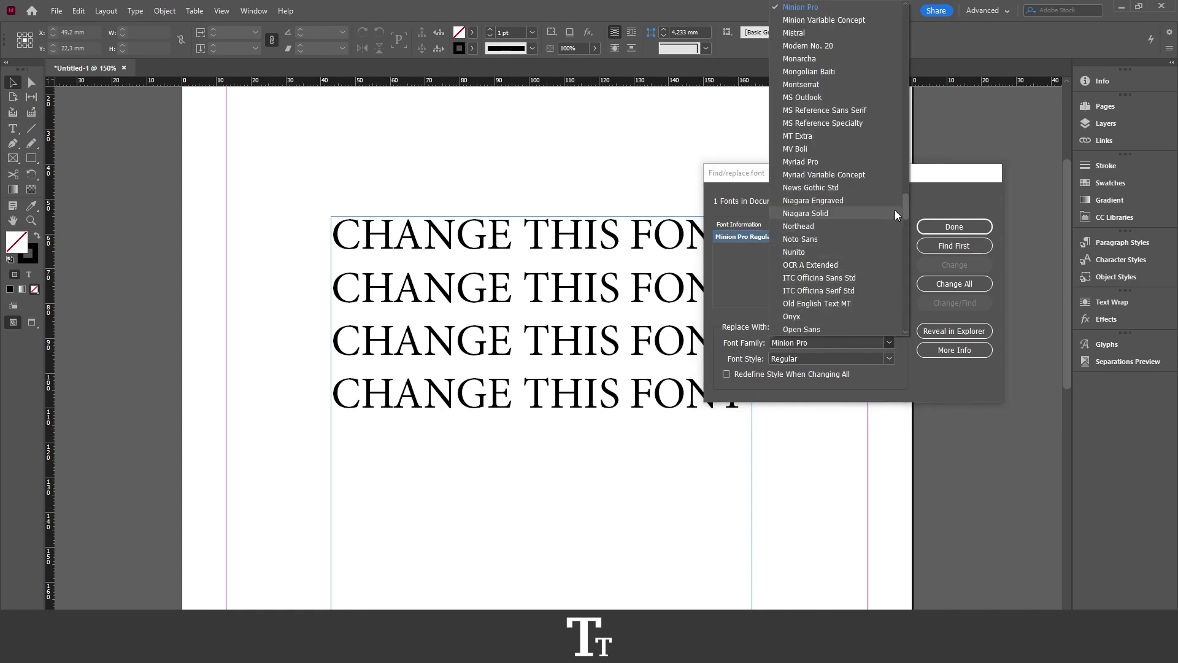
{"action": "left_click_drag", "start_coordinate": [904, 214], "coordinate": [906, 211]}
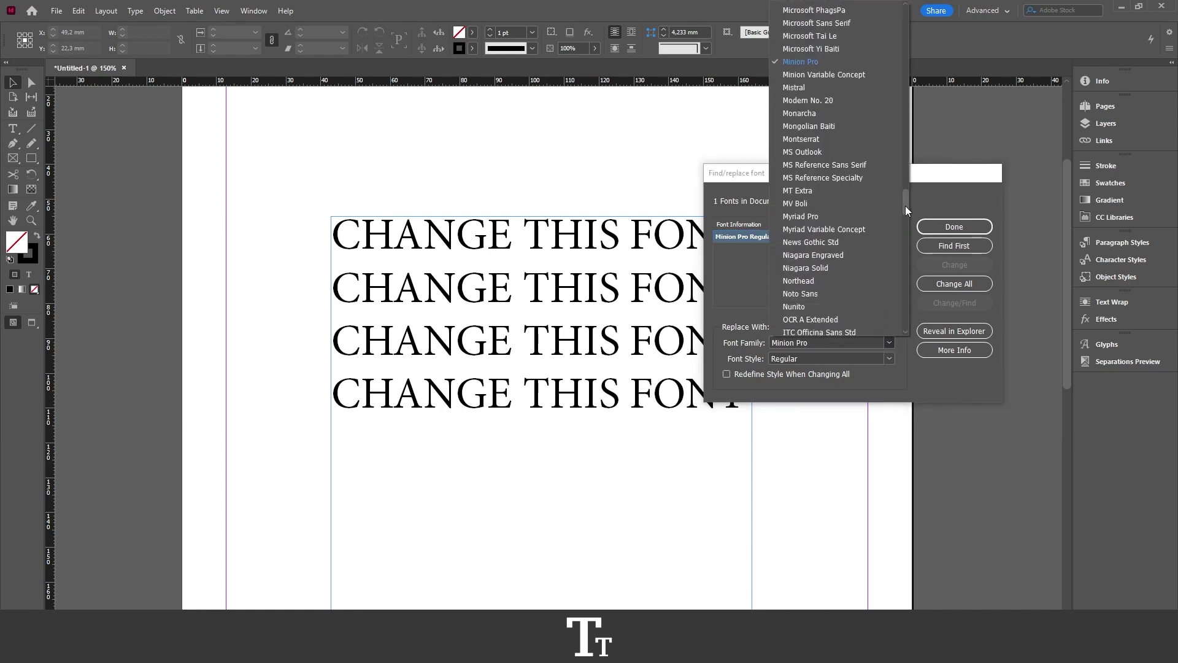
{"action": "left_click_drag", "start_coordinate": [906, 211], "coordinate": [881, 161]}
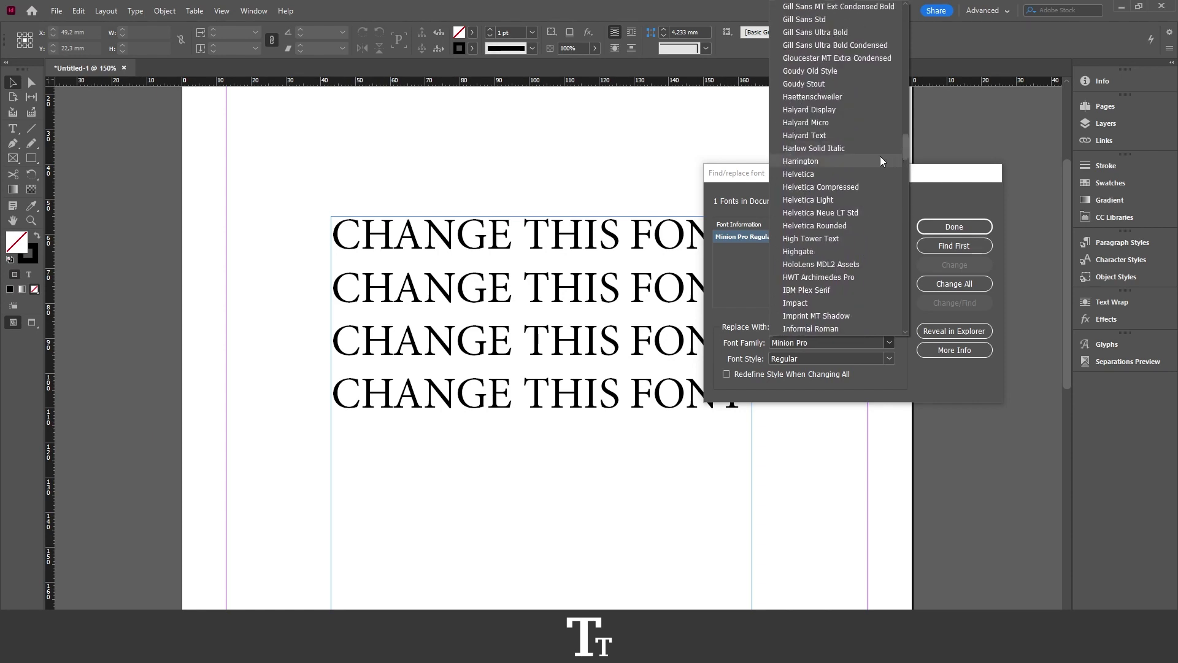
{"action": "left_click", "coordinate": [819, 176]}
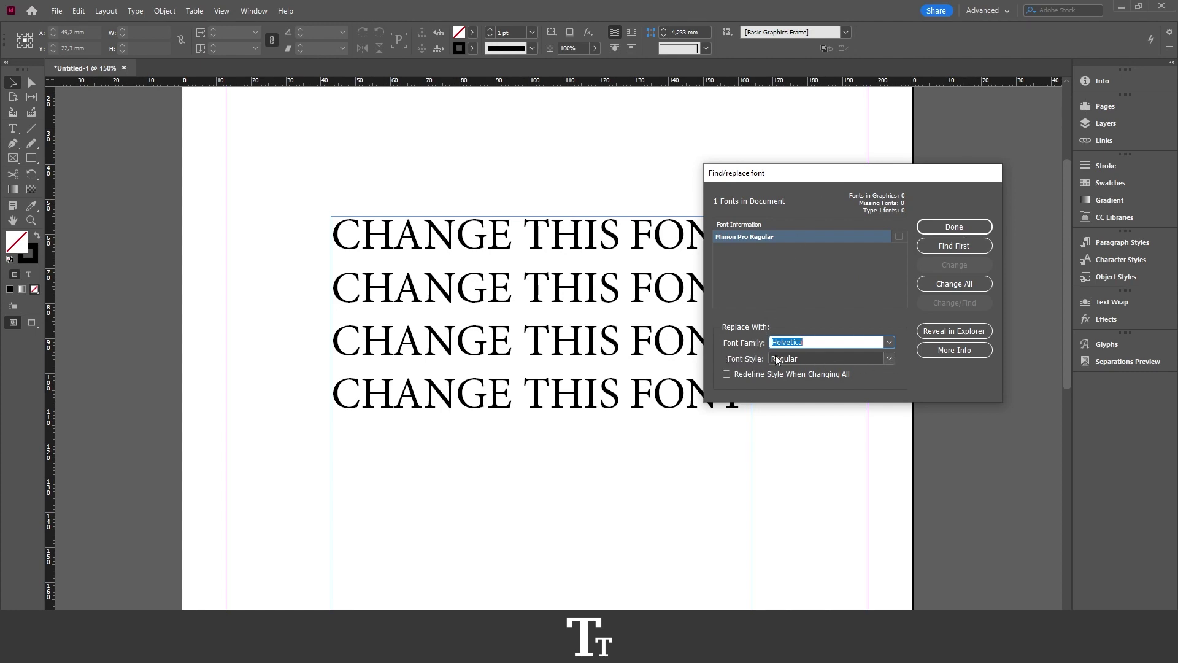
{"action": "left_click", "coordinate": [891, 364]}
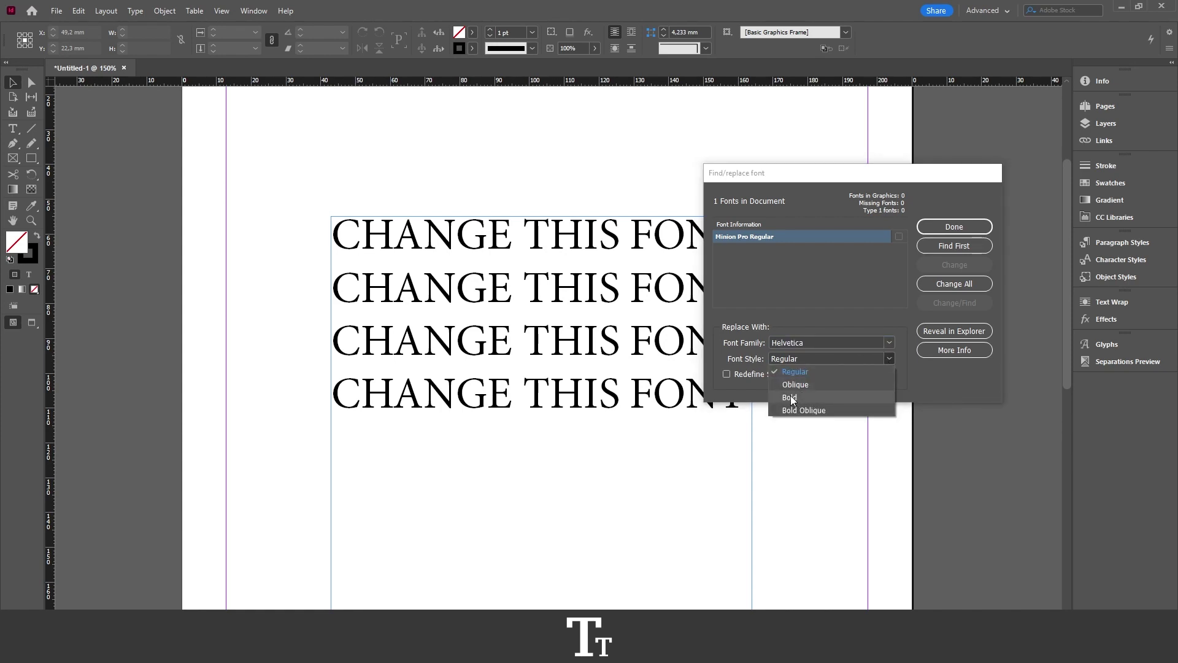
{"action": "left_click", "coordinate": [791, 398]}
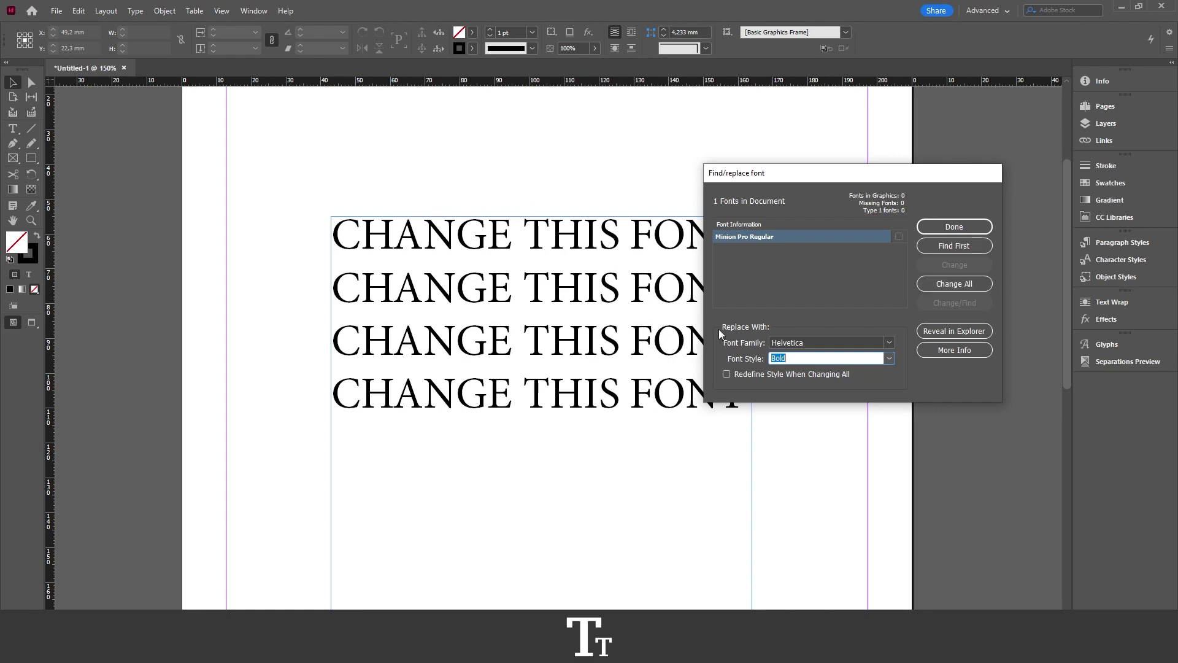
- Change all Minion Pro Regular text to Helvetica Bold and select Helvetica Bold in the list
{"action": "left_click", "coordinate": [937, 284]}
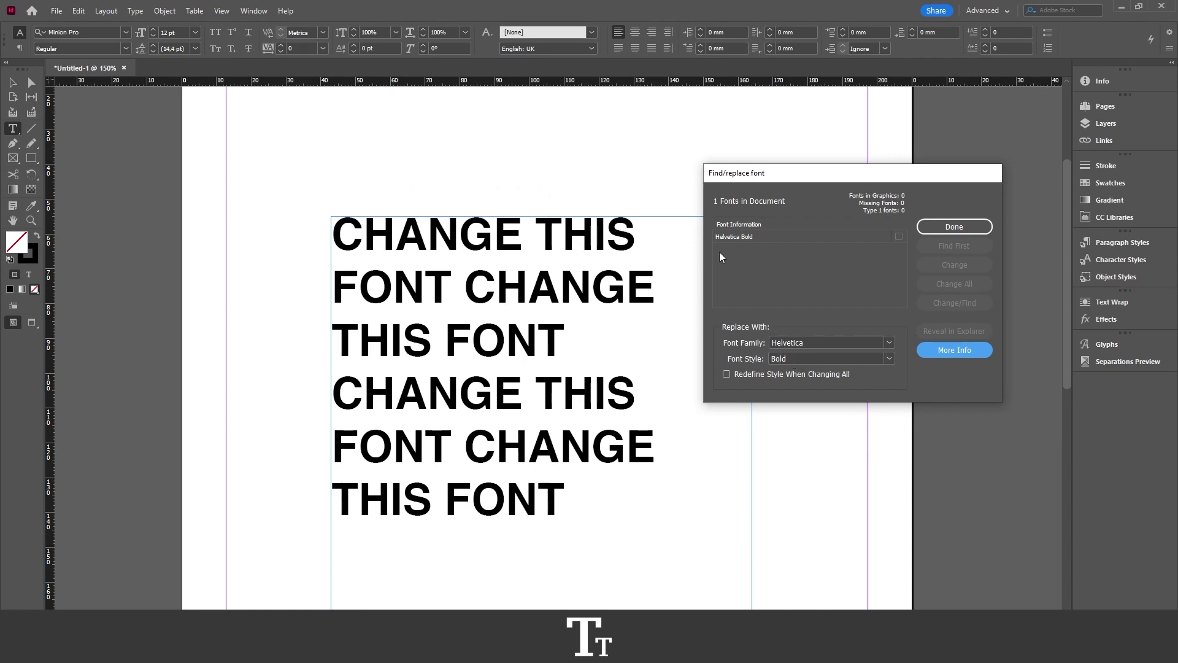
{"action": "left_click", "coordinate": [757, 240]}
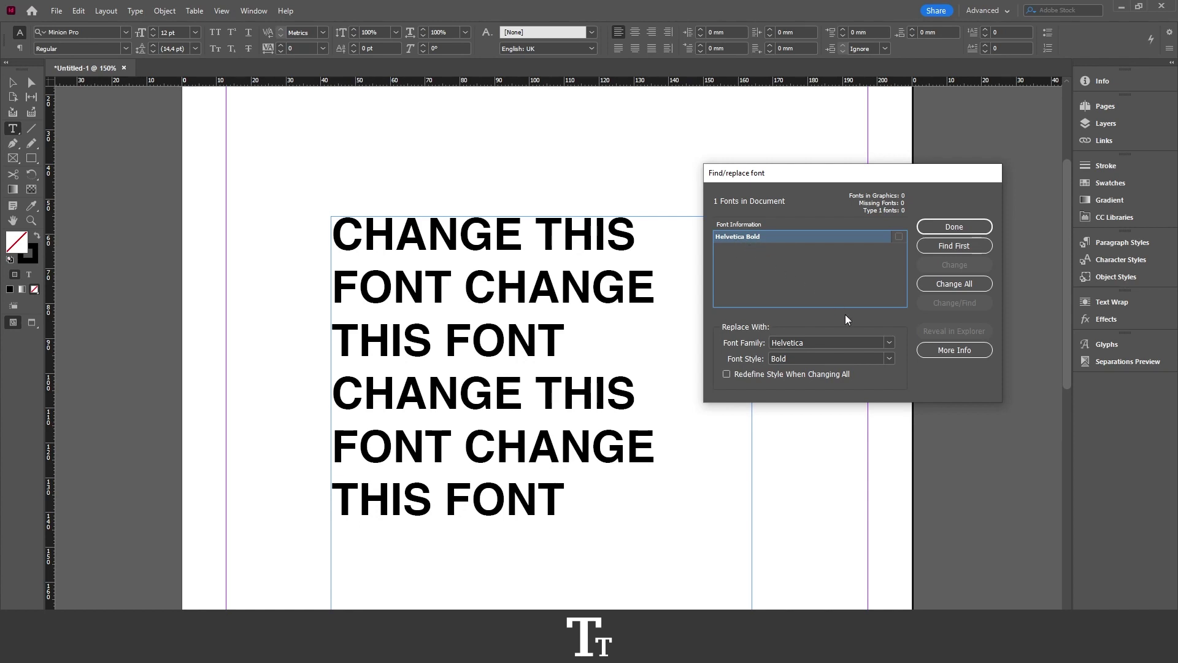
- Set the replacement to Lato Regular and change all Helvetica Bold text to it
{"action": "left_click", "coordinate": [884, 341]}
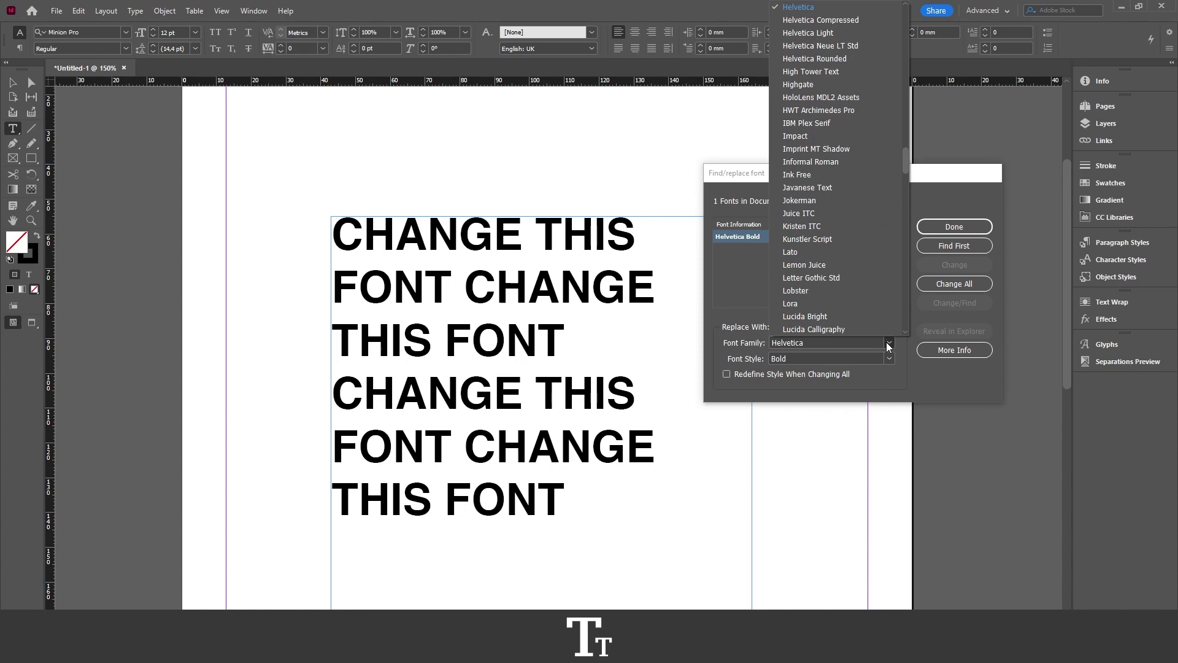
{"action": "left_click", "coordinate": [831, 252]}
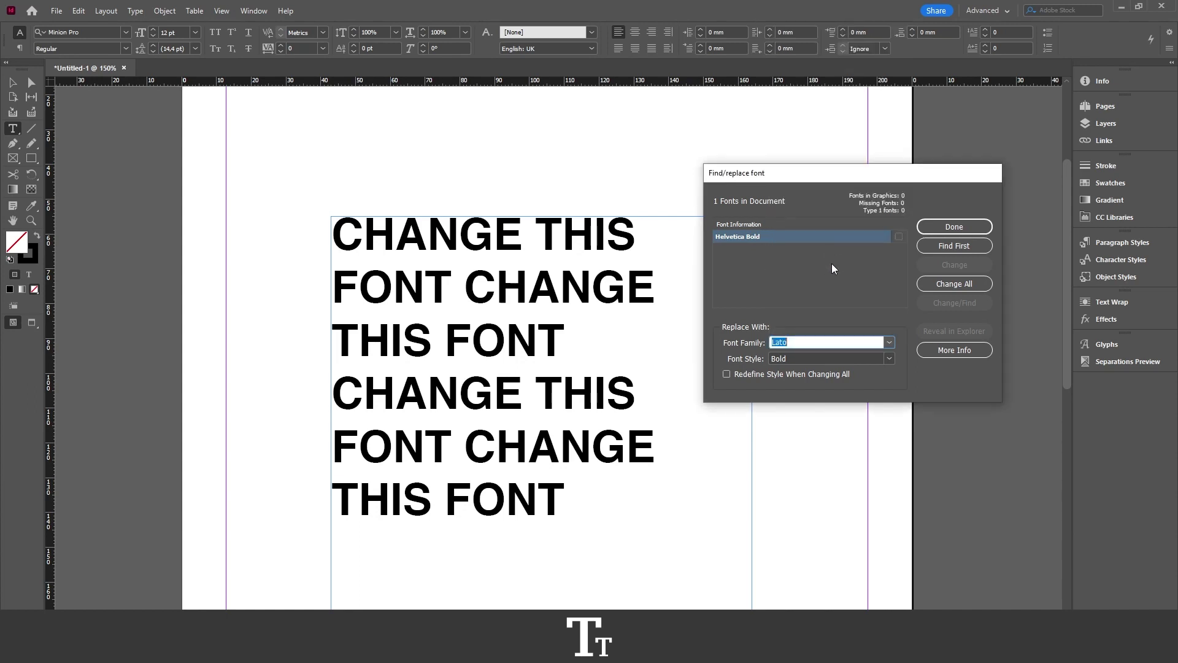
{"action": "left_click", "coordinate": [889, 358]}
{"action": "left_click", "coordinate": [817, 419]}
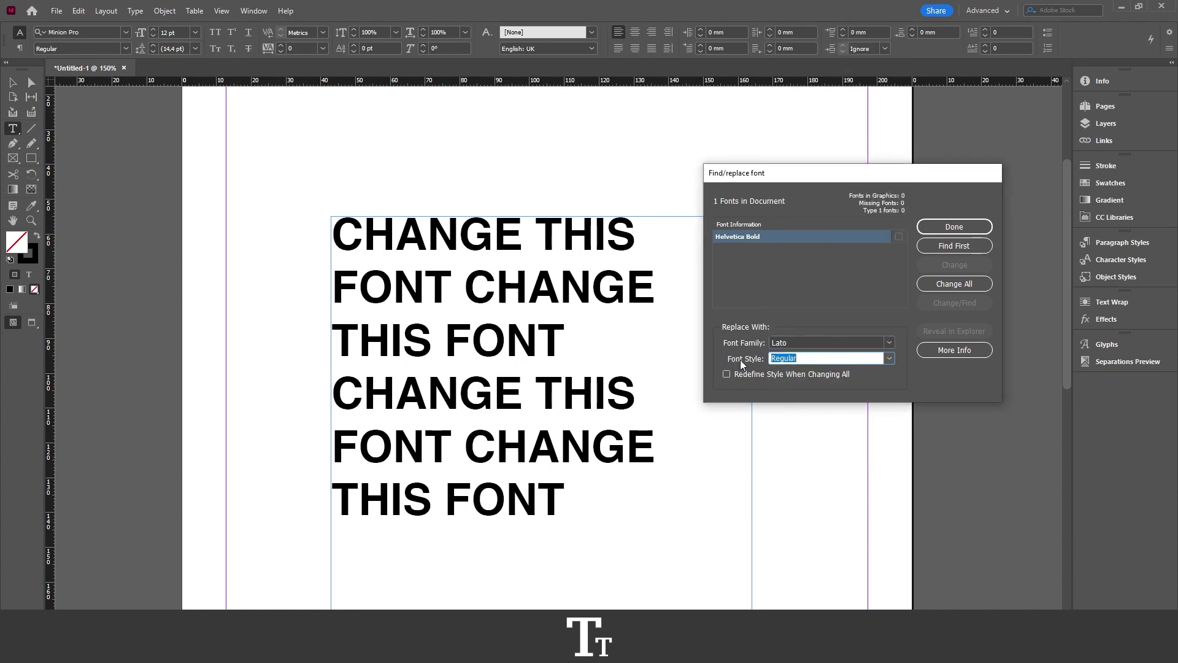
{"action": "left_click", "coordinate": [941, 286]}
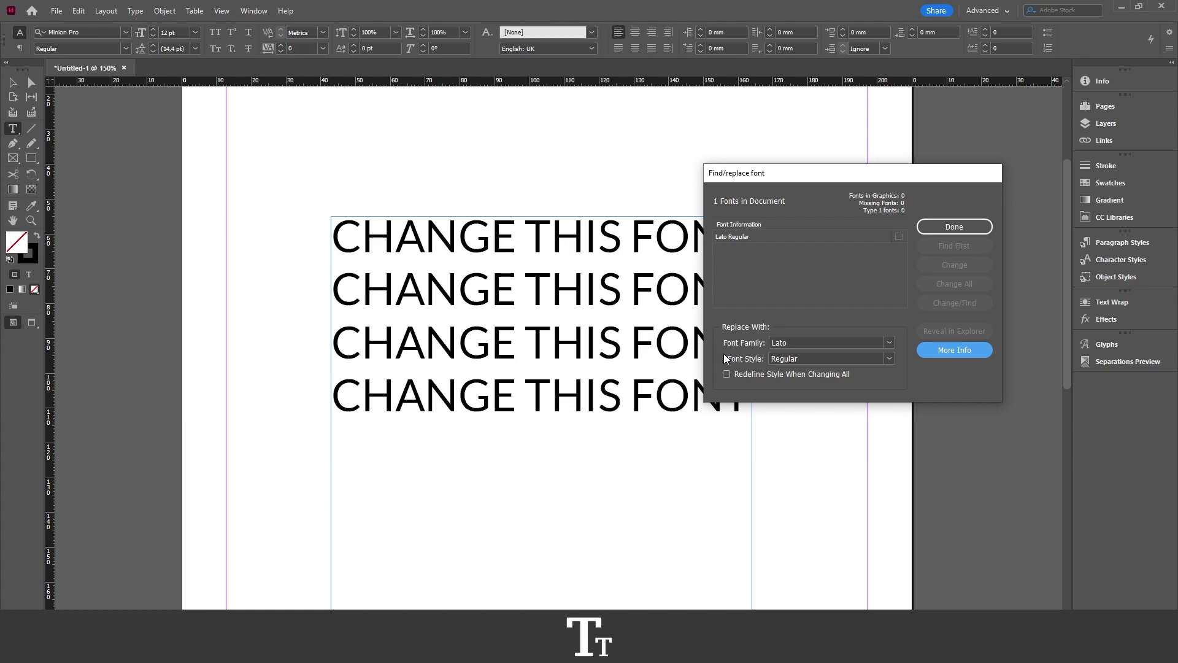
- Close Find/Replace Font with Done, leaving the Lato Regular text
{"action": "left_click", "coordinate": [949, 229]}
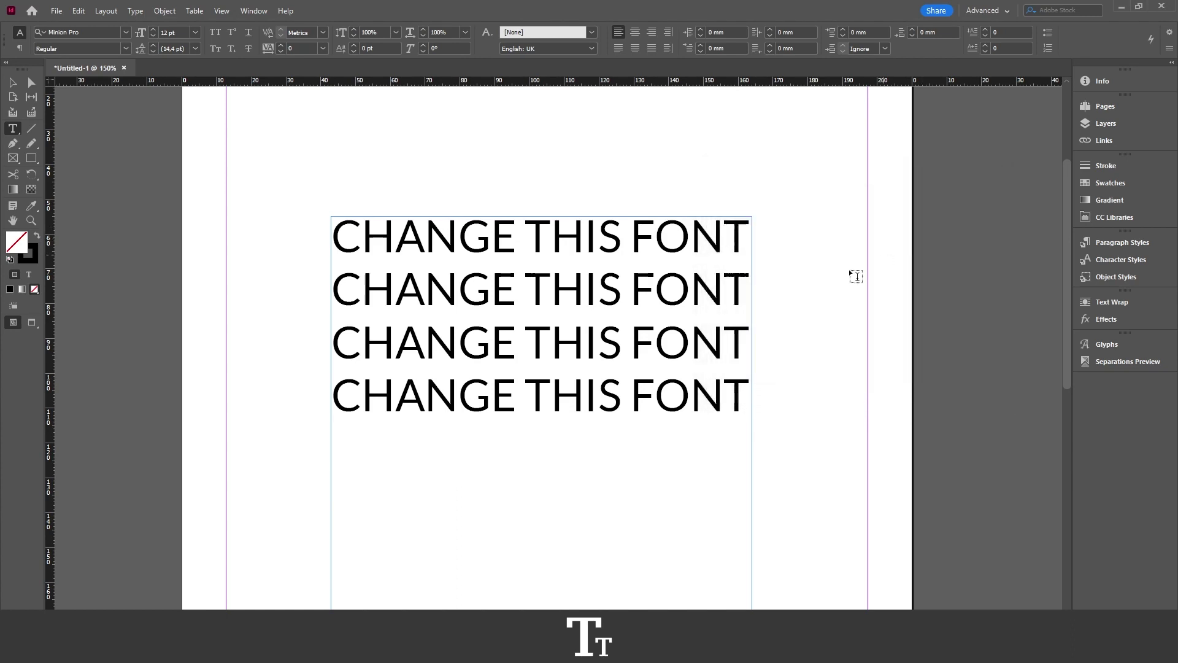